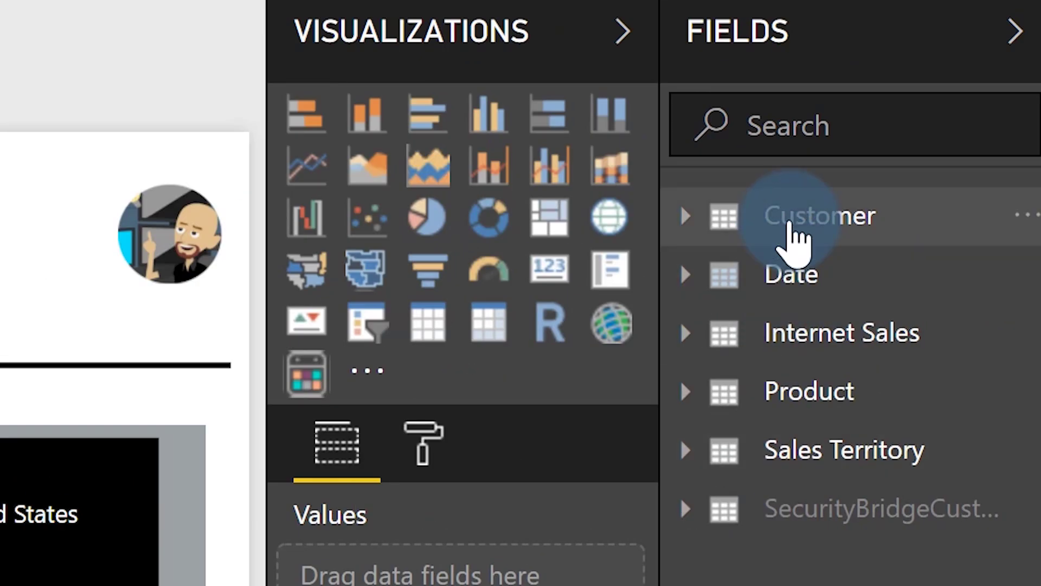
Expand the Date table in the Fields pane to show its CALENDAR formula over Internet Sales SaleDate
mouse_move(790, 222)
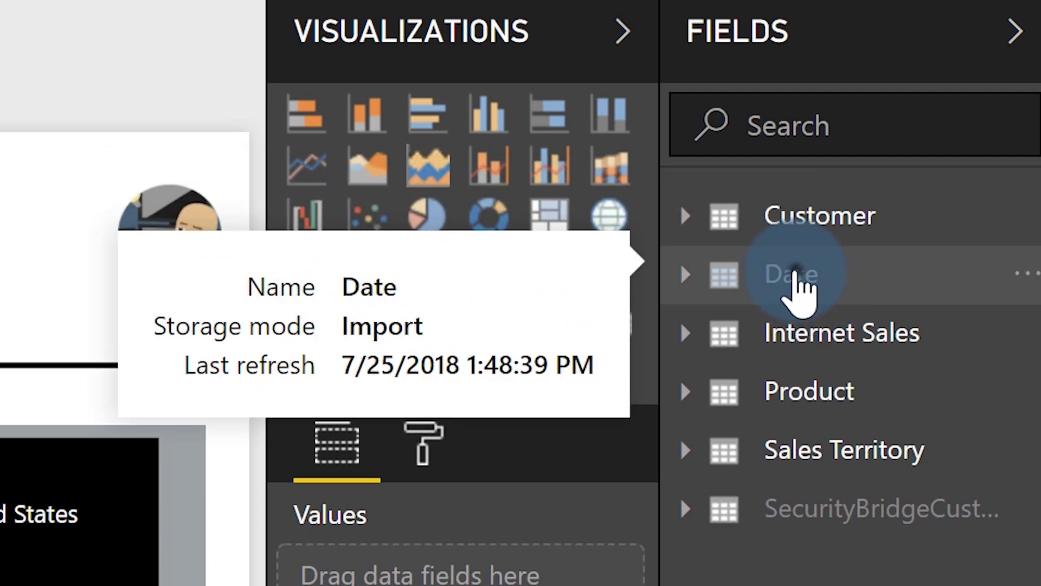
click(795, 273)
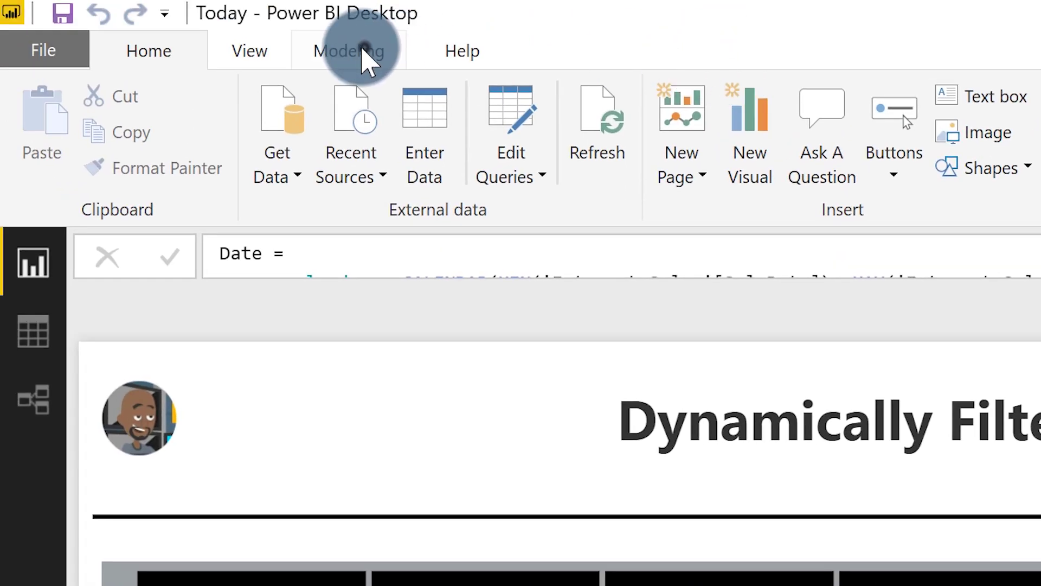
click(359, 51)
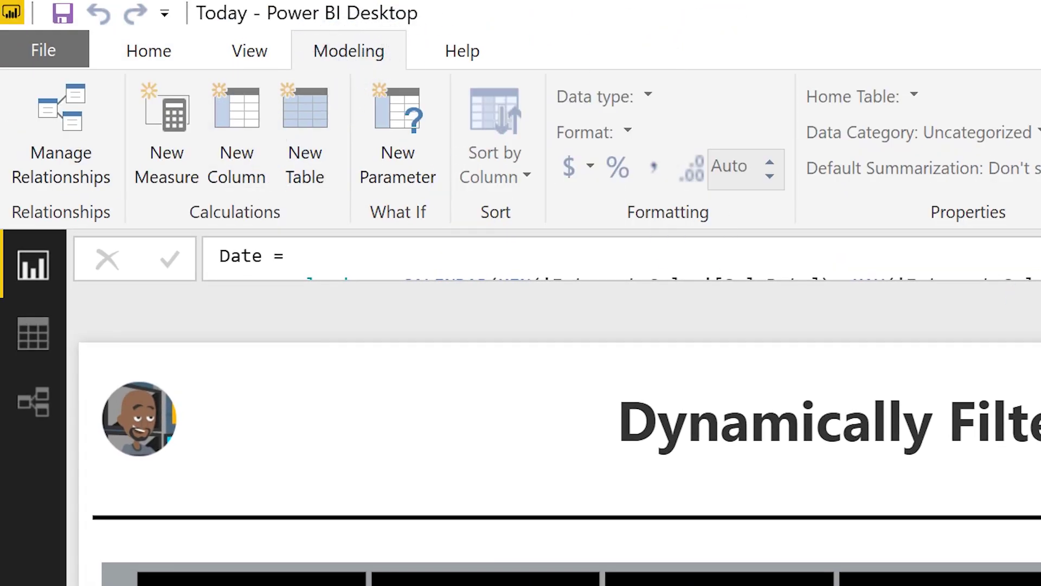
Create a new IsToday column starting with var currentrowdate = FORMAT('Date'[Date]
click(237, 122)
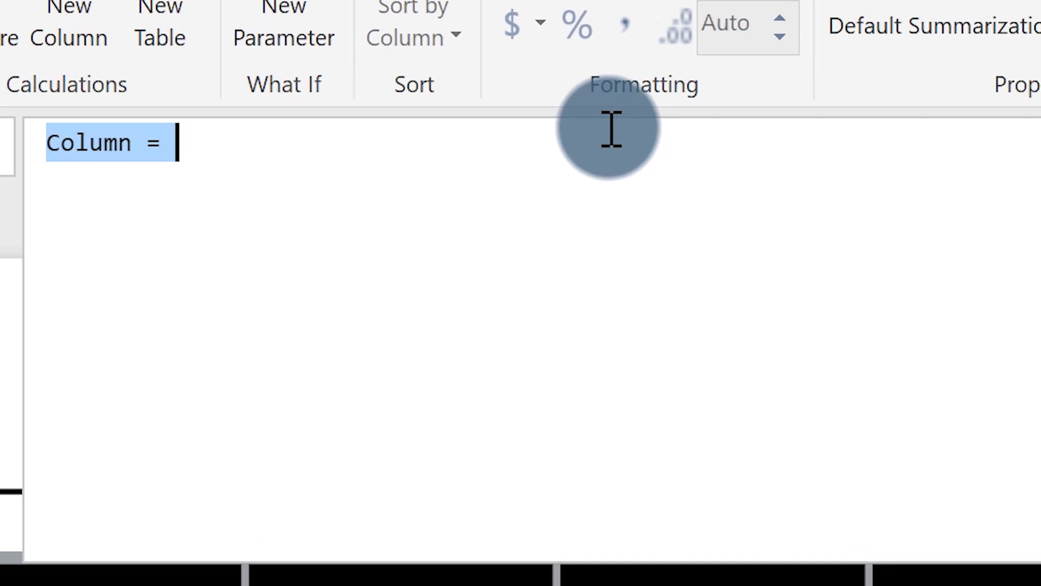
text(IsToday)
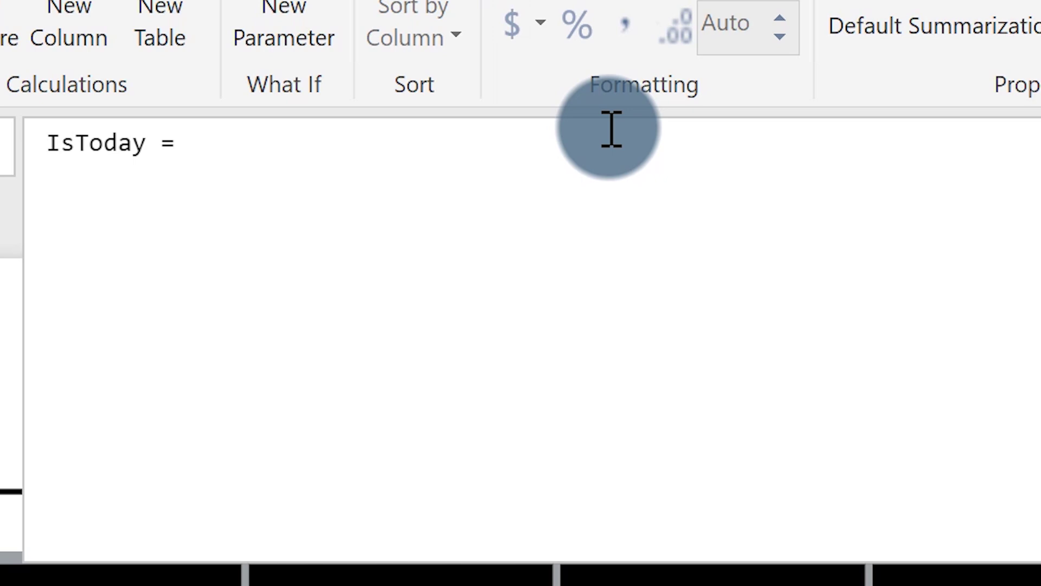
text(var )
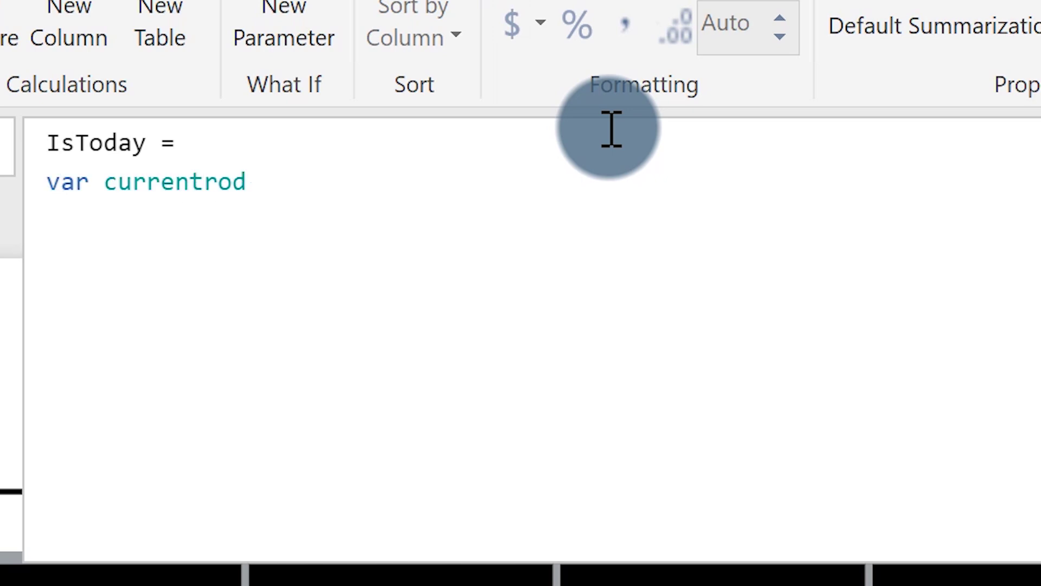
text(currentrowd)
key(BackSpace)
text(wdate = for)
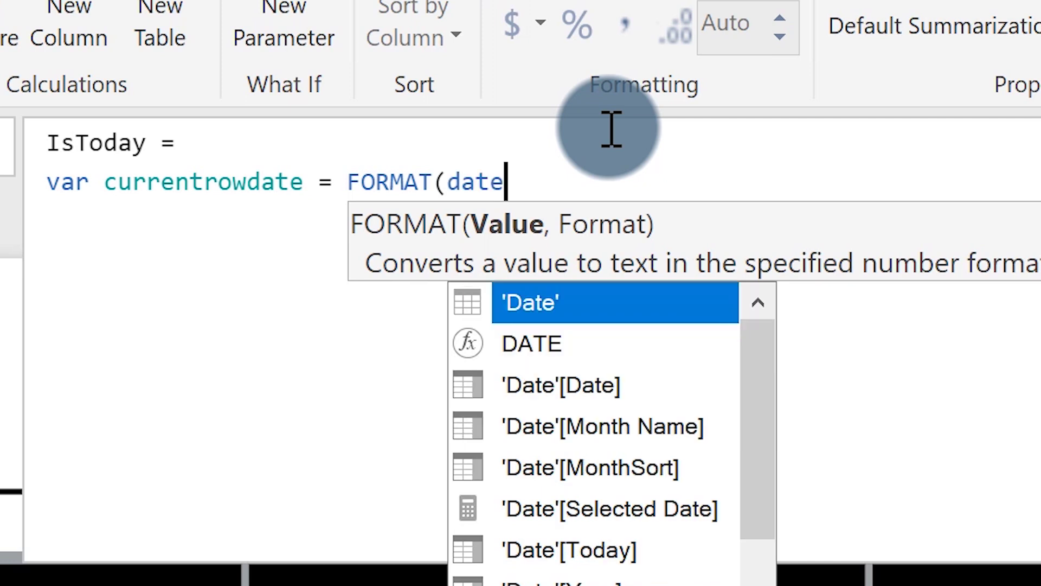
key(Down)
key(Down)
Complete the currentrowdate variable as FORMAT('Date'[Date], "mm/dd/yyyy")
key(Tab)
text(,)
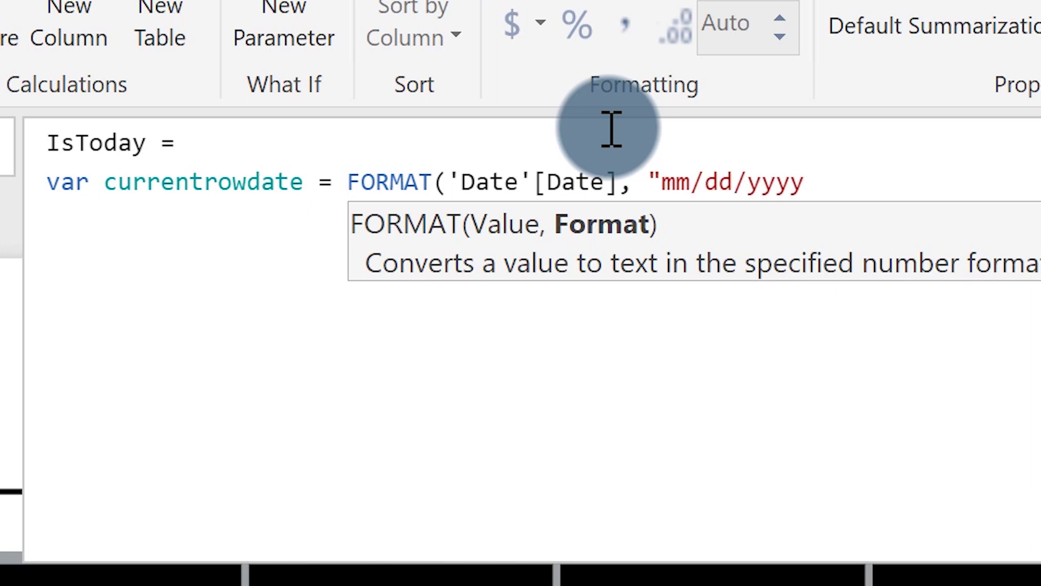
text("mm/dd/yyyy"))
key(Return)
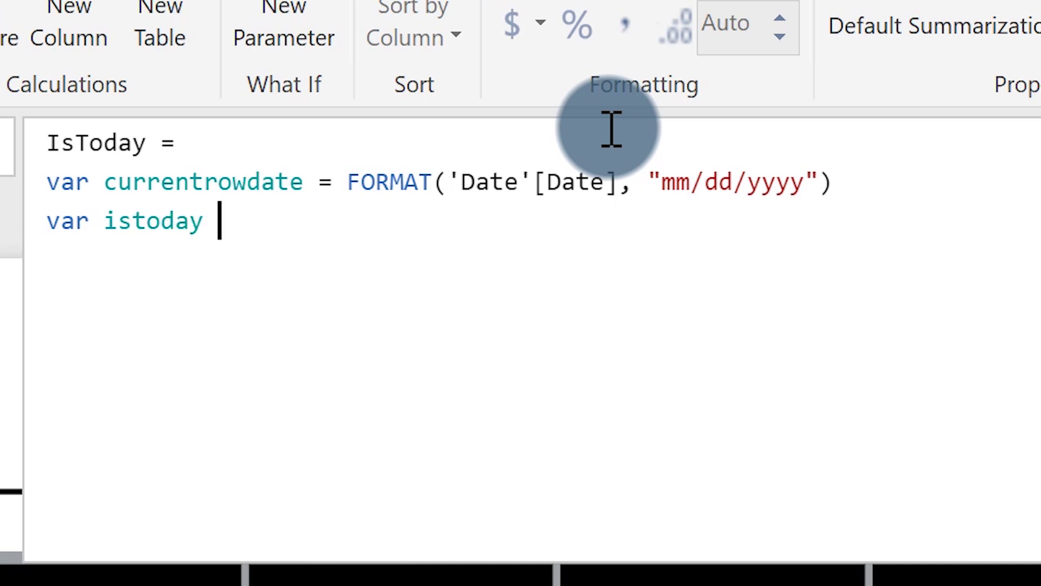
Add var istoday = FORMAT(NOW(), "mm/dd/yyyy") and return currentrowdate
text(var istoday = for)
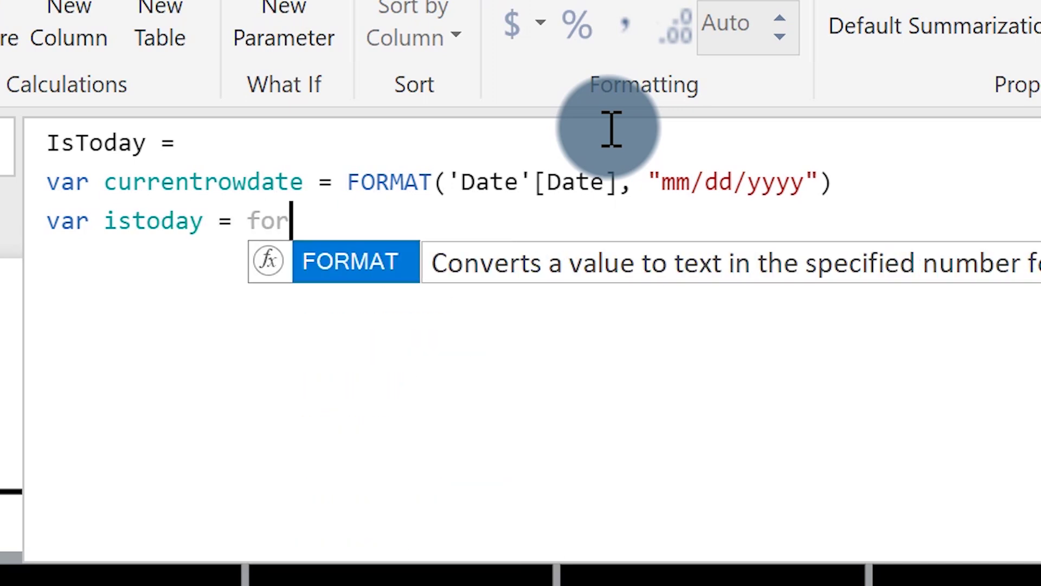
key(Tab)
text(now)
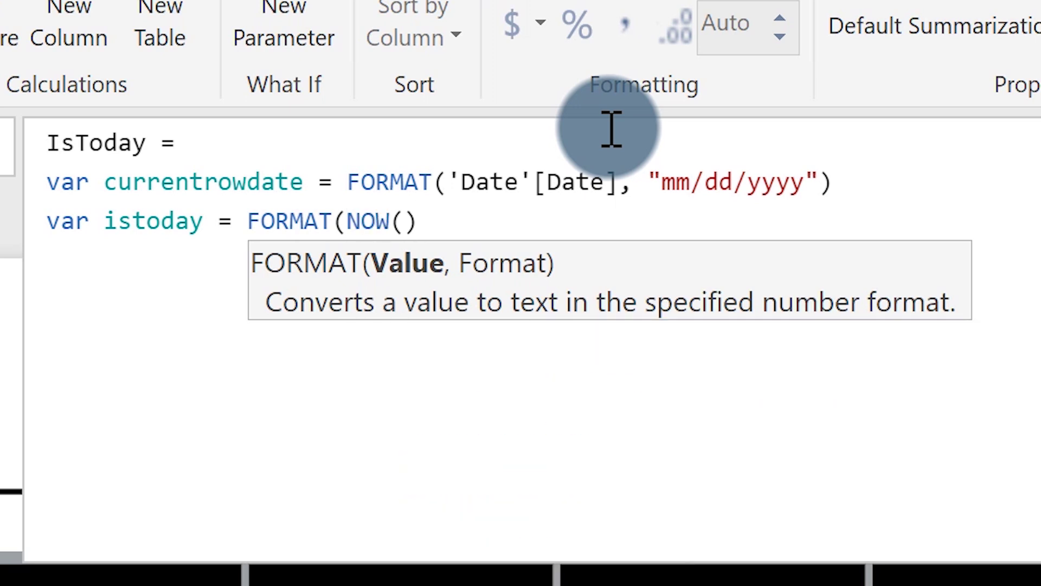
text(, "mm/dd/yyyy)
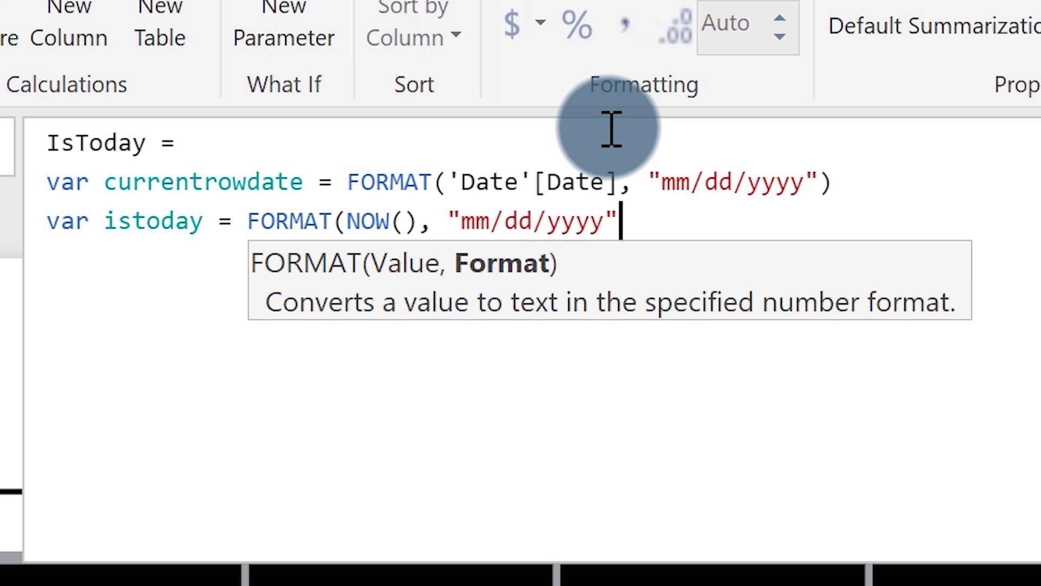
key(Return)
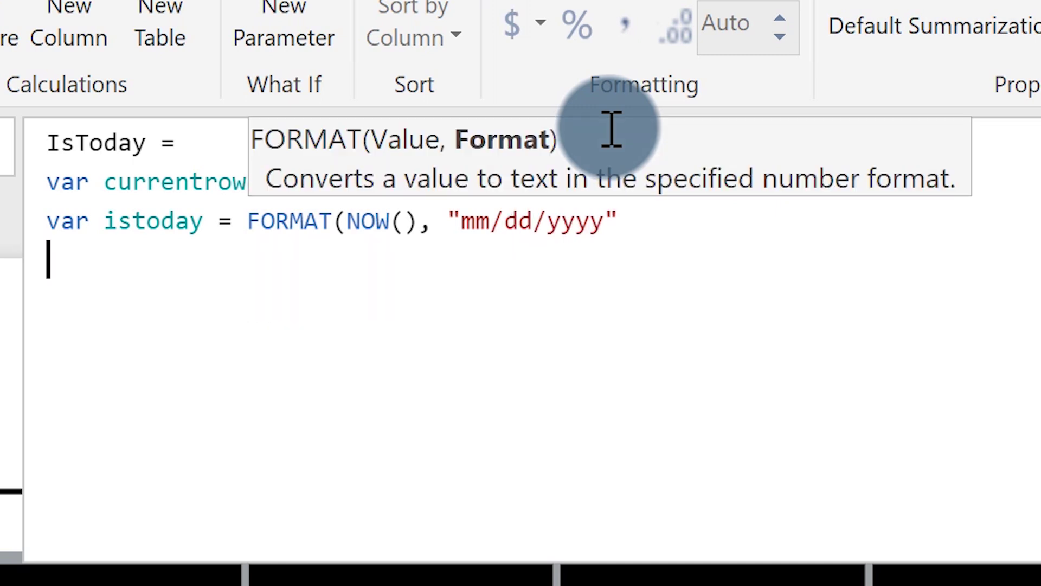
text(return)
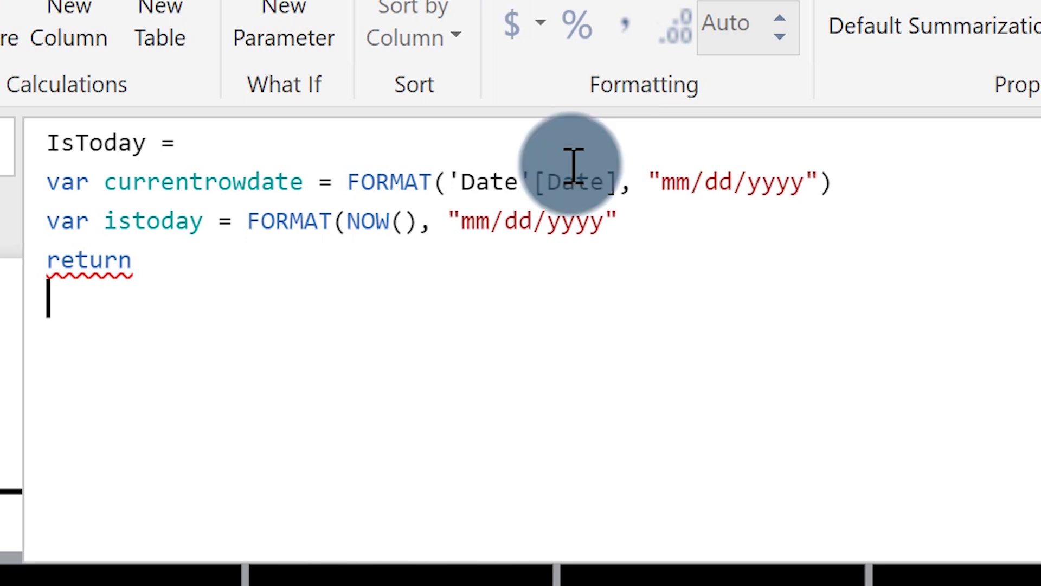
click(701, 228)
text())
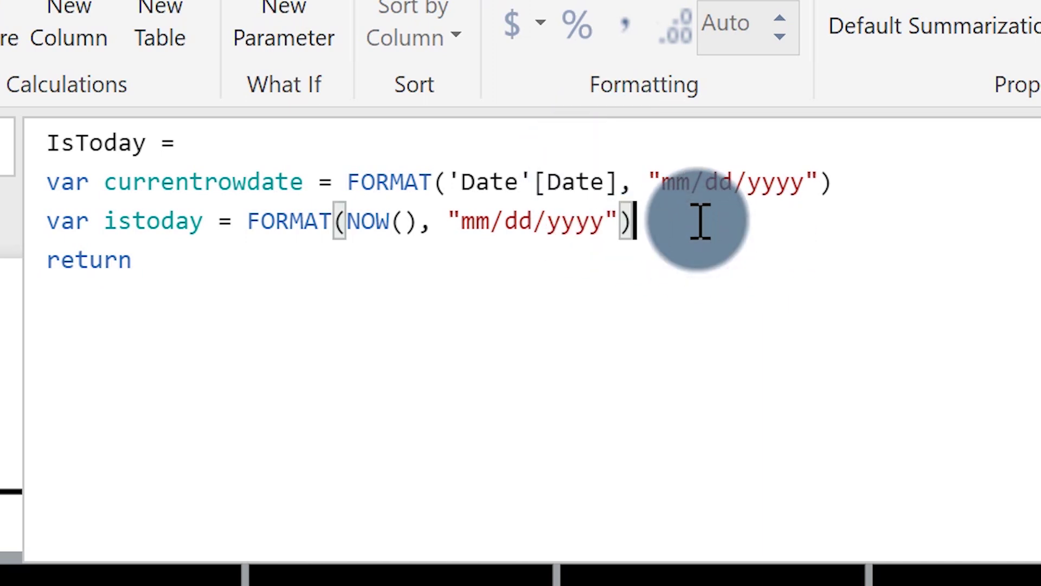
click(63, 311)
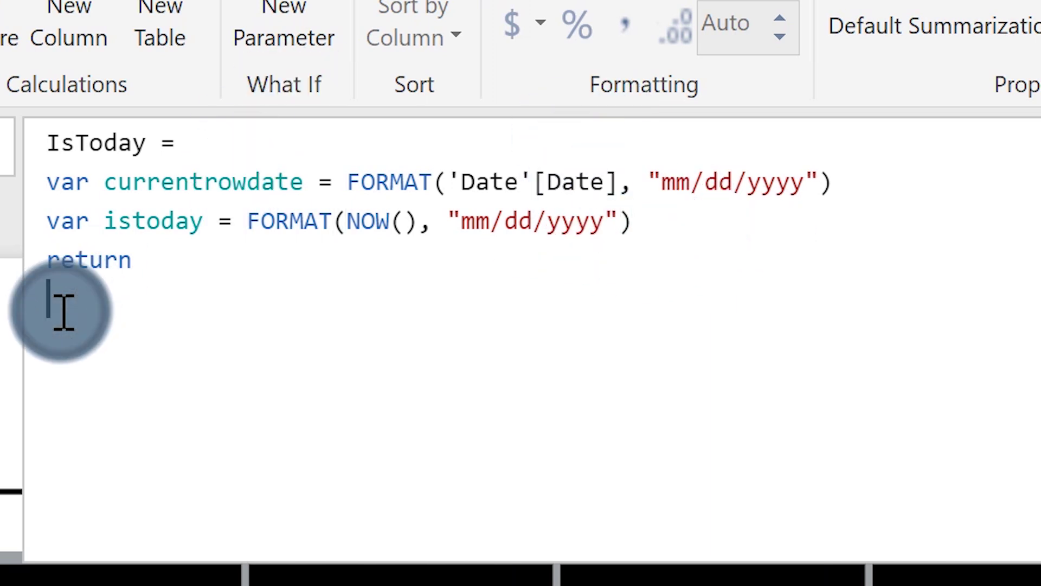
text(currentrowdate)
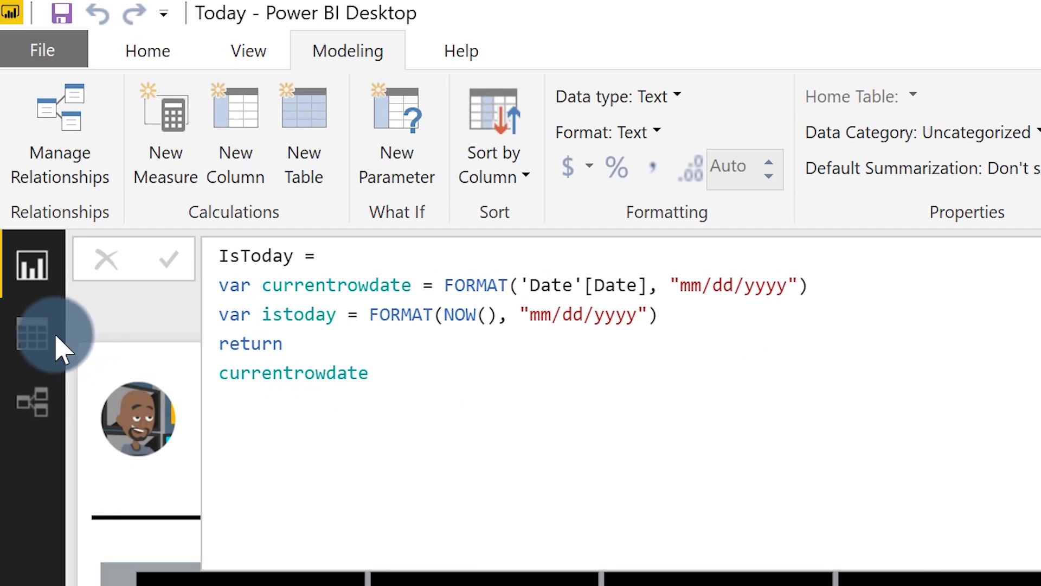
In Data view, change the IsToday column to return istoday and commit it
click(35, 340)
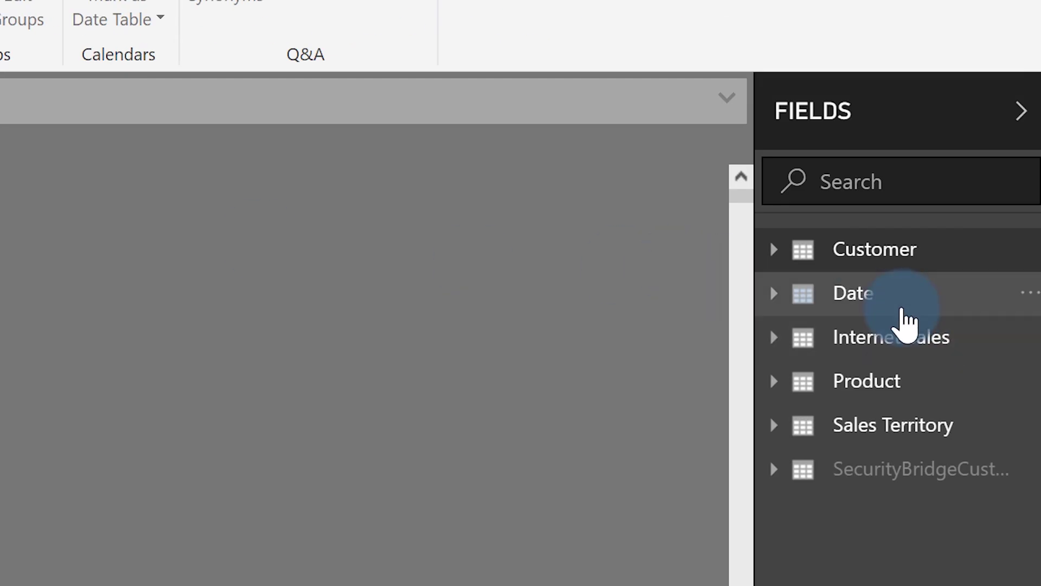
click(903, 310)
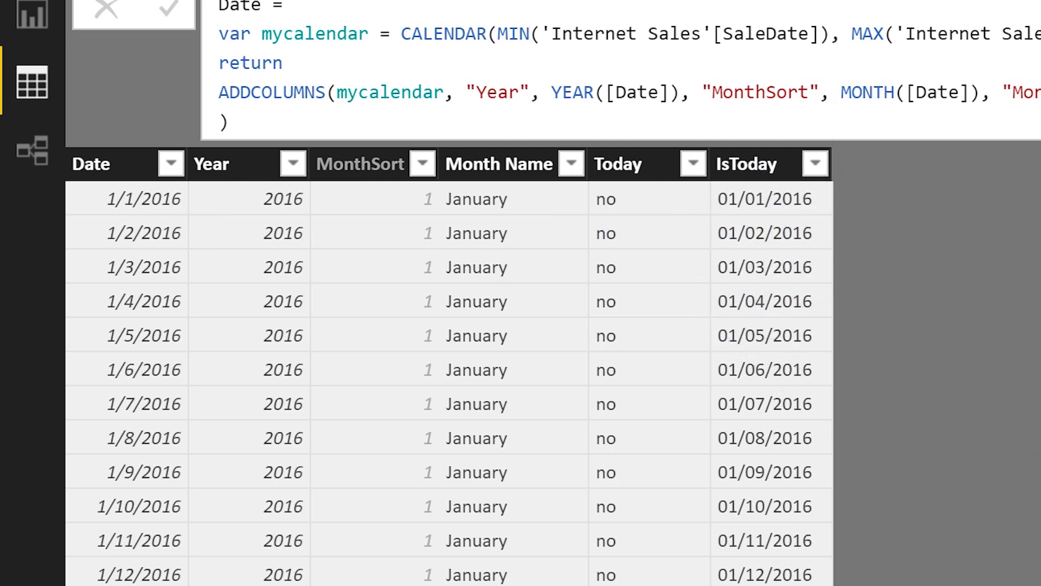
click(747, 164)
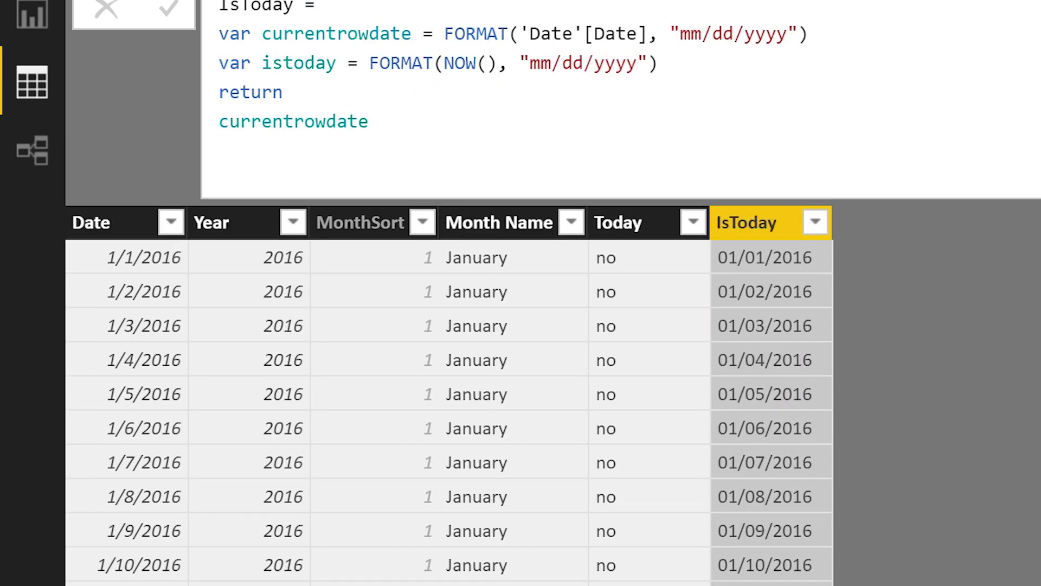
double_click(273, 122)
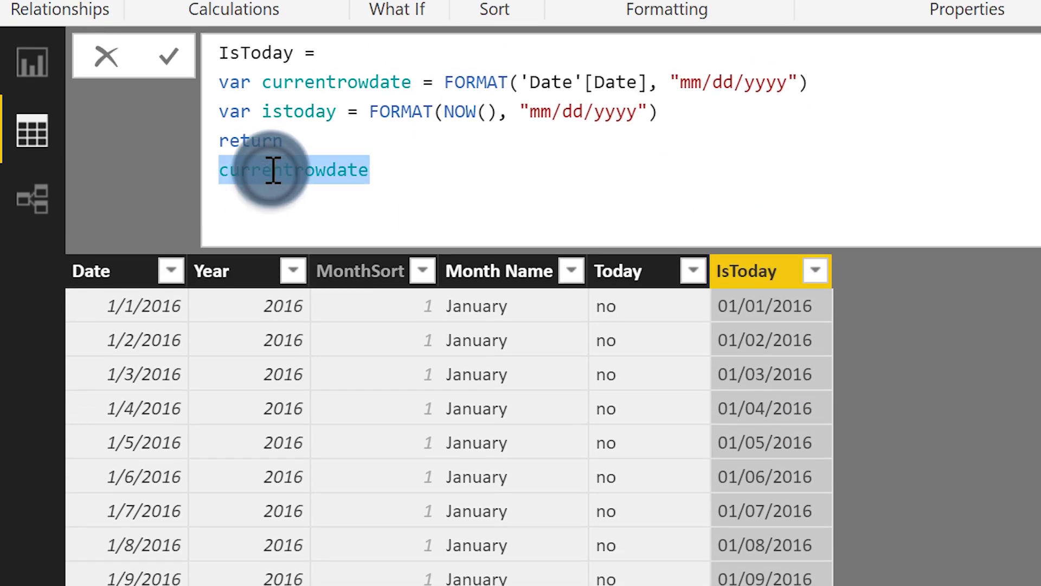
text(istoday)
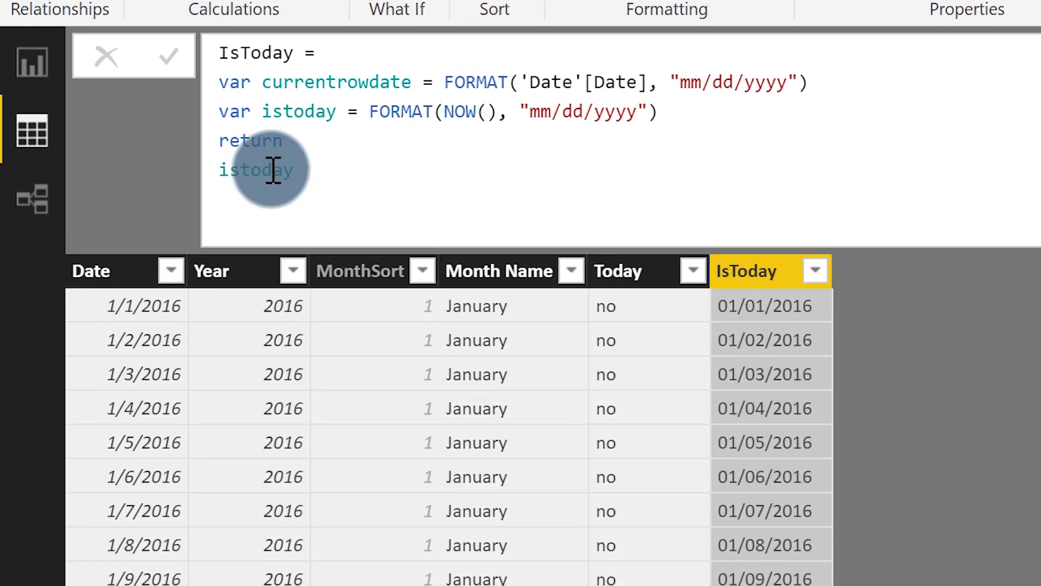
click(685, 395)
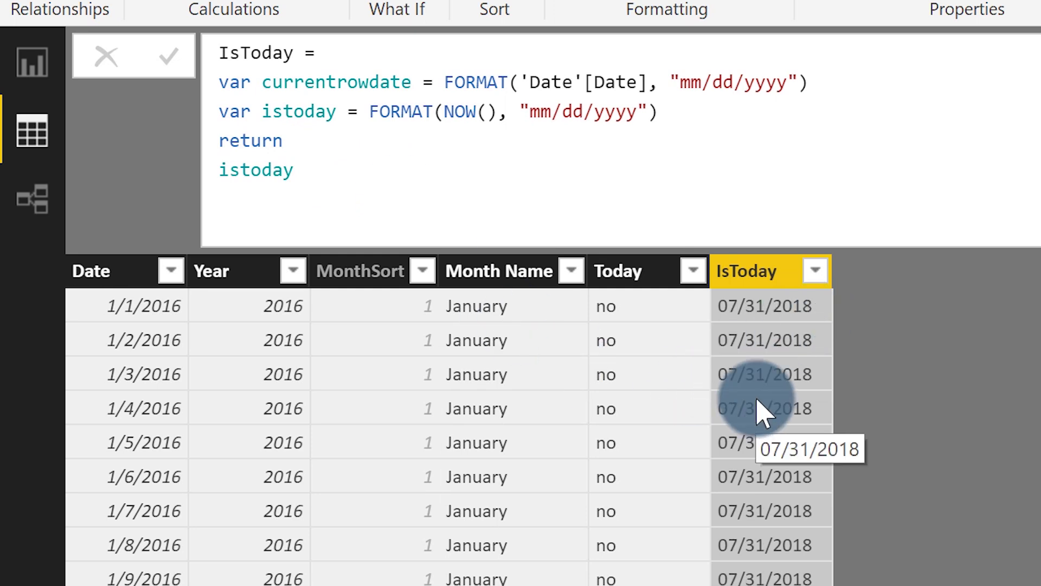
Rewrite the return value as IF comparing currentrowdate with results "yes" and "no"
click(223, 169)
text(IF()
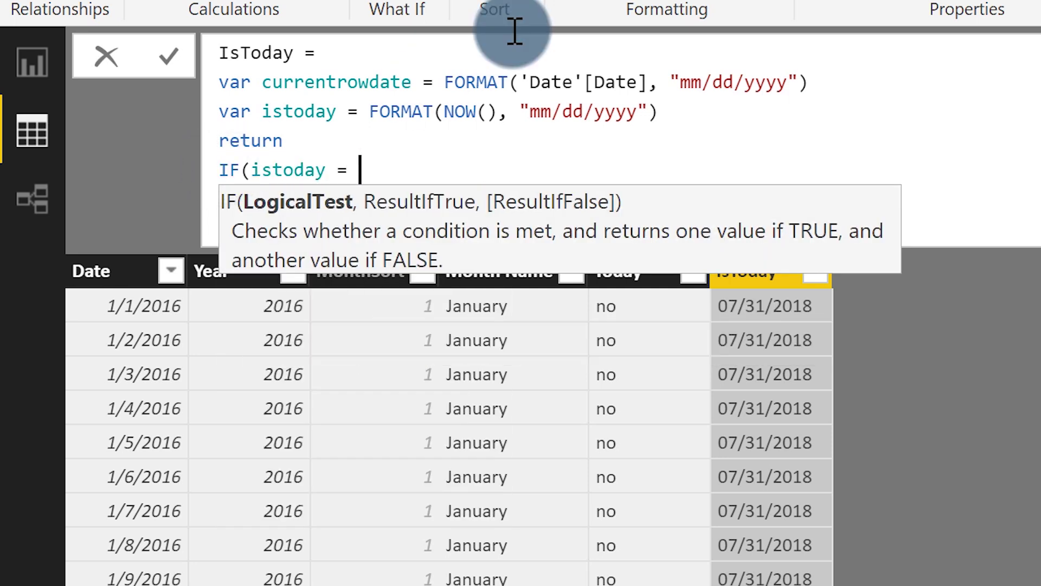
text(curr)
key(Down)
key(Tab)
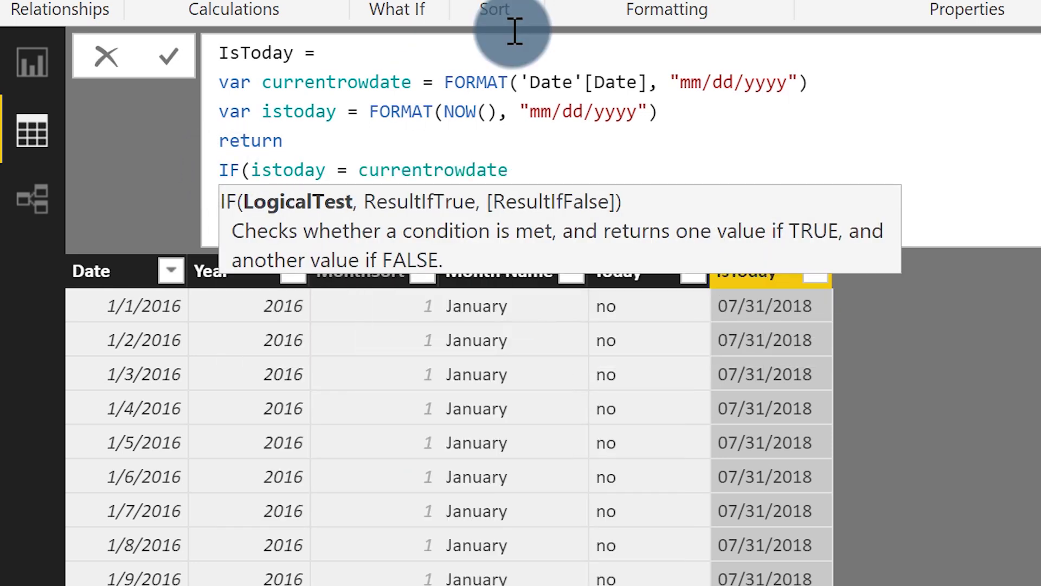
text(, "yes"m)
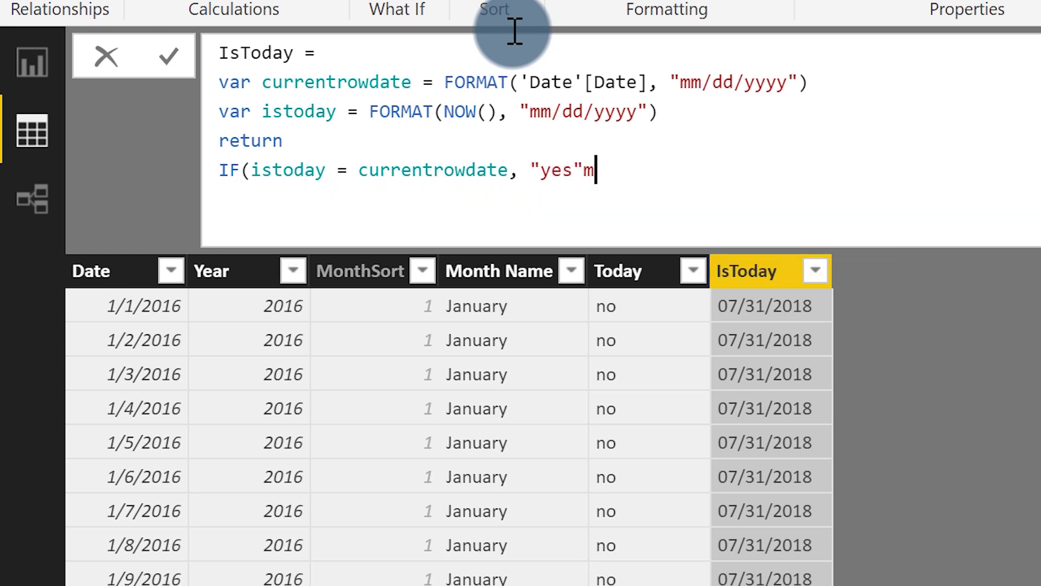
key(BackSpace)
text(, "no)
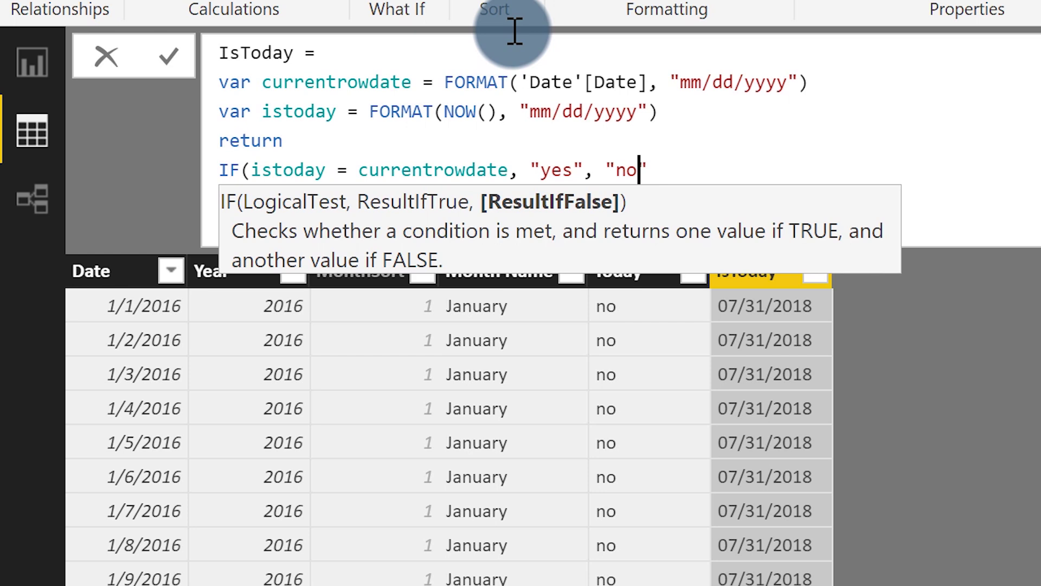
Capitalise the results to "Yes" and "No", close the IF, and commit the formula
key(Left)
key(shift+Left)
text(N)
key(Left)
key(Left)
key(Left)
key(Left)
key(Left)
key(Left)
key(Left)
key(shift+Left)
text(Y)
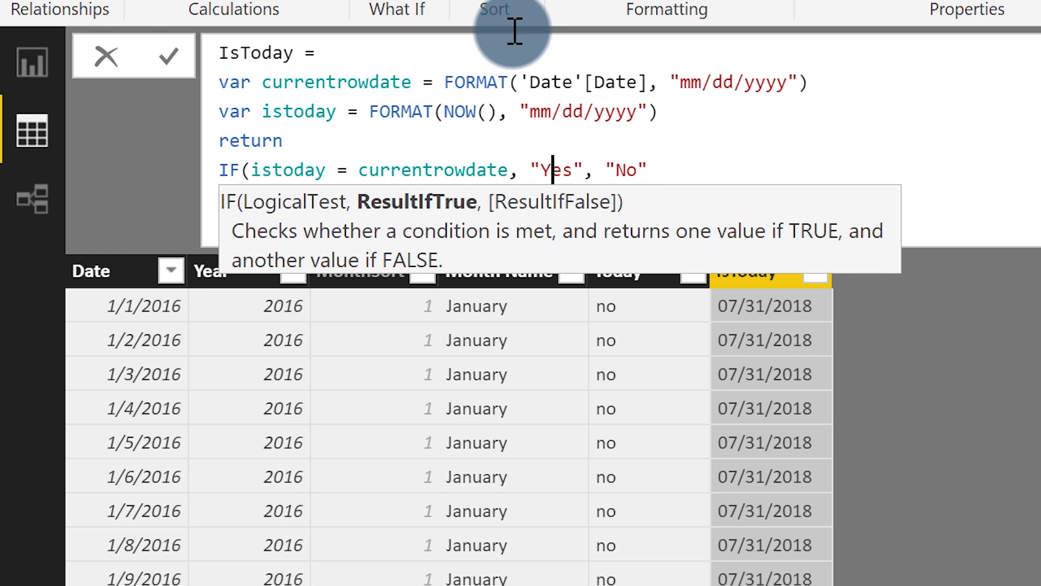
key(End)
key(shift+Return)
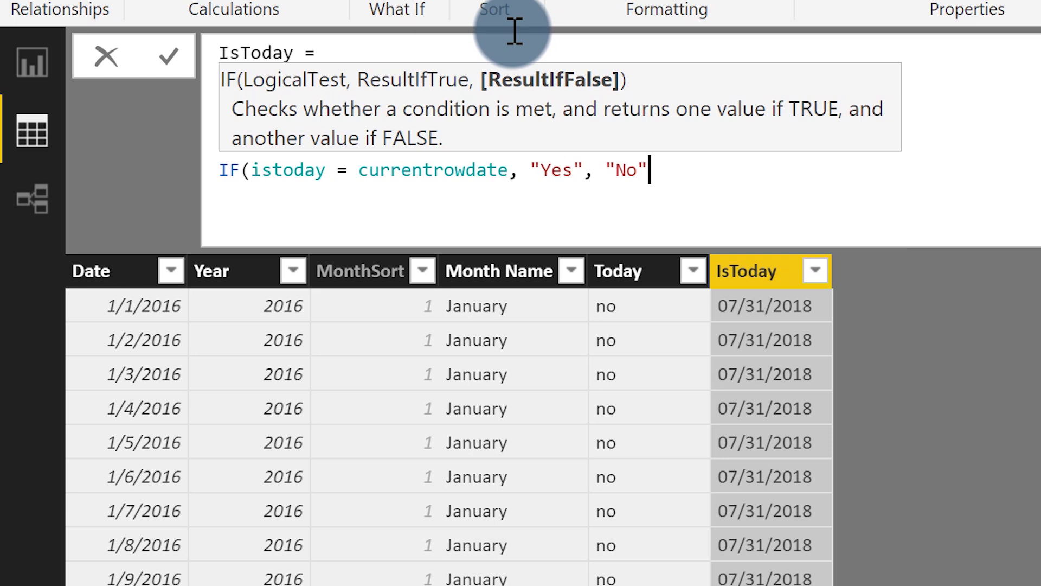
text())
key(Return)
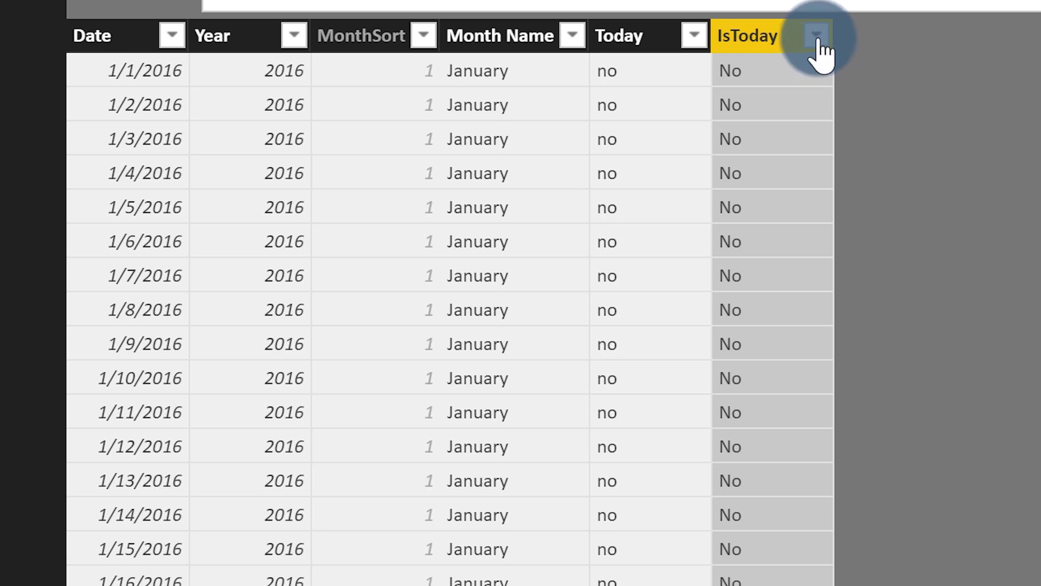
click(815, 270)
click(880, 373)
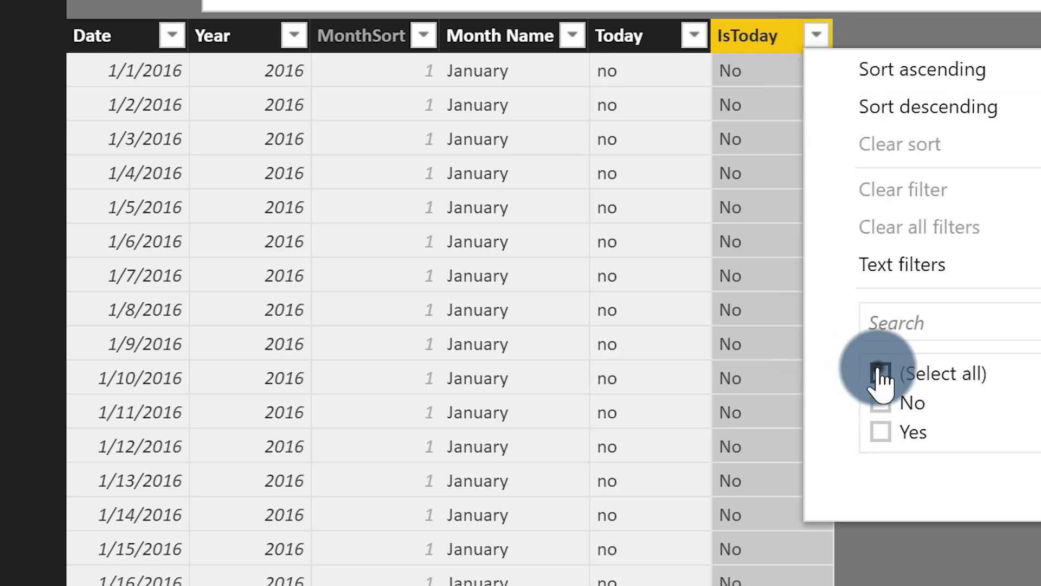
click(879, 430)
click(1028, 488)
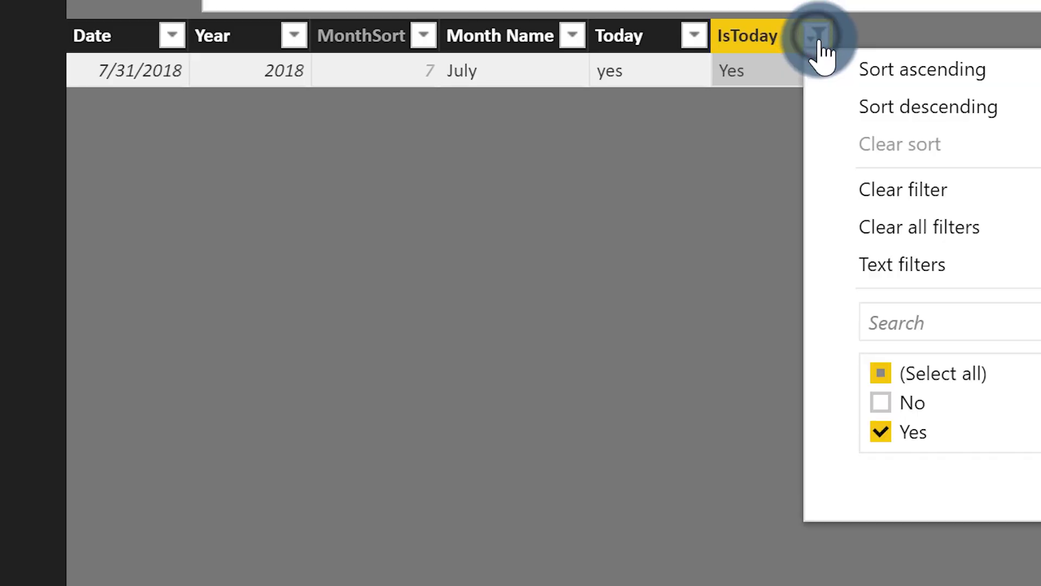
click(895, 403)
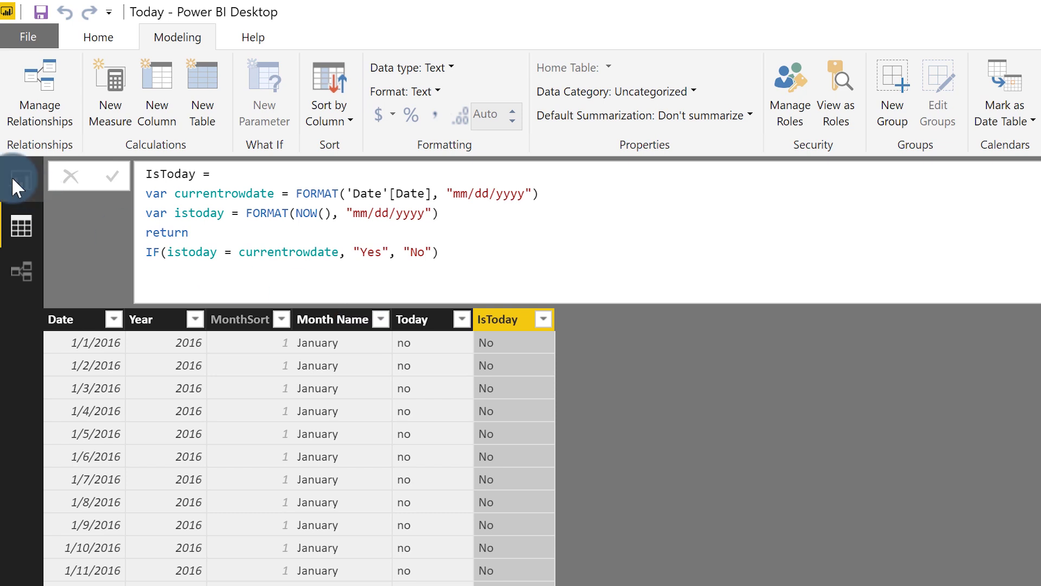
click(12, 177)
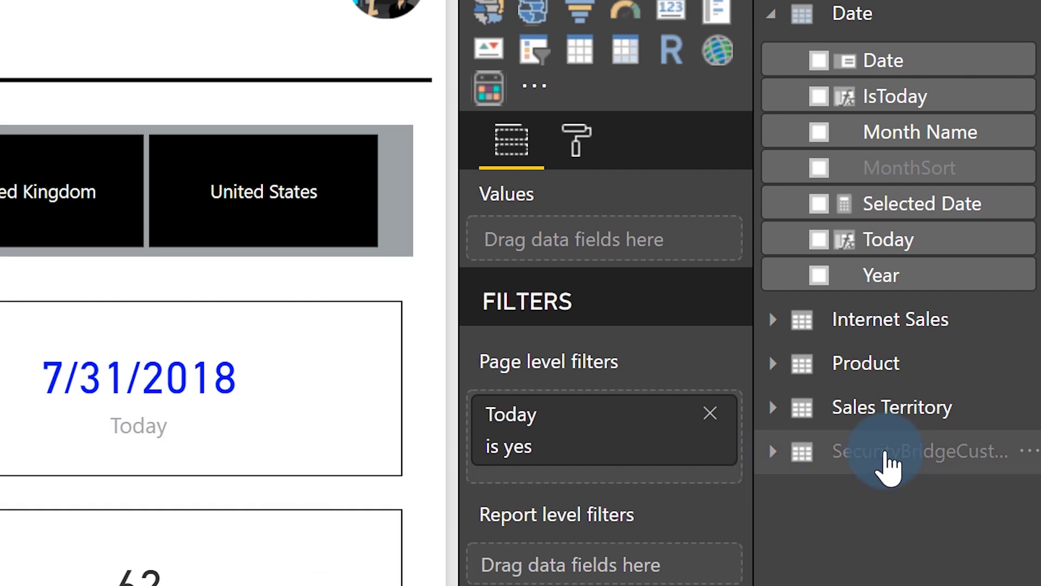
Replace the page-level Today filter with a report-level IsToday filter set to Yes
drag(886, 98, 625, 545)
drag(621, 312, 597, 334)
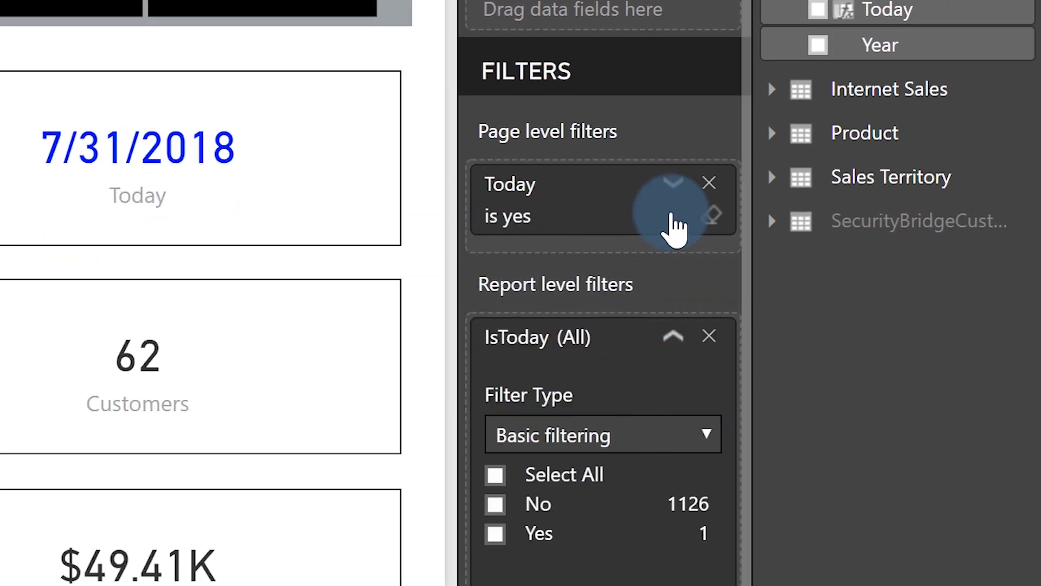
click(710, 183)
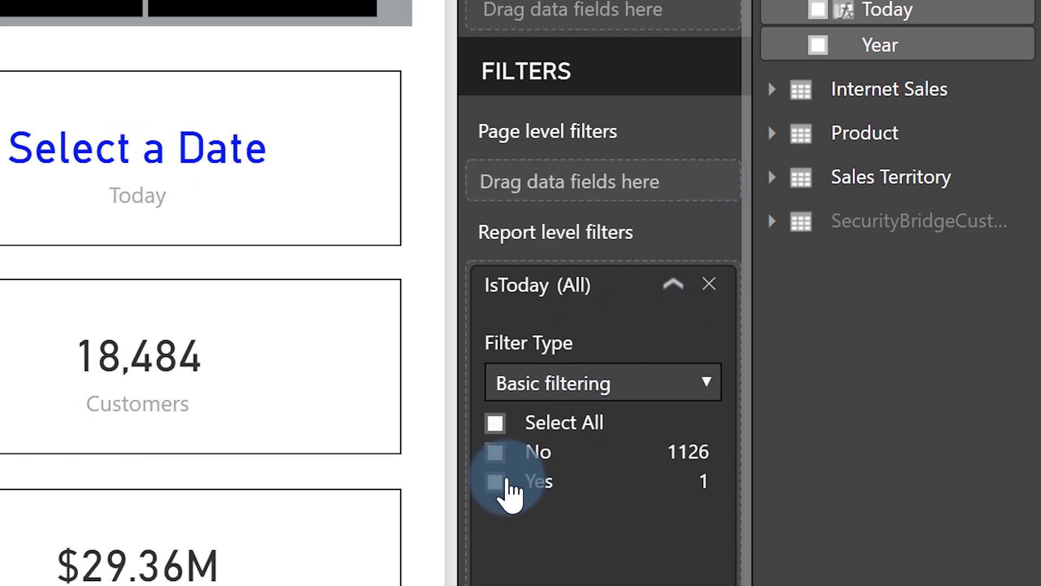
click(503, 482)
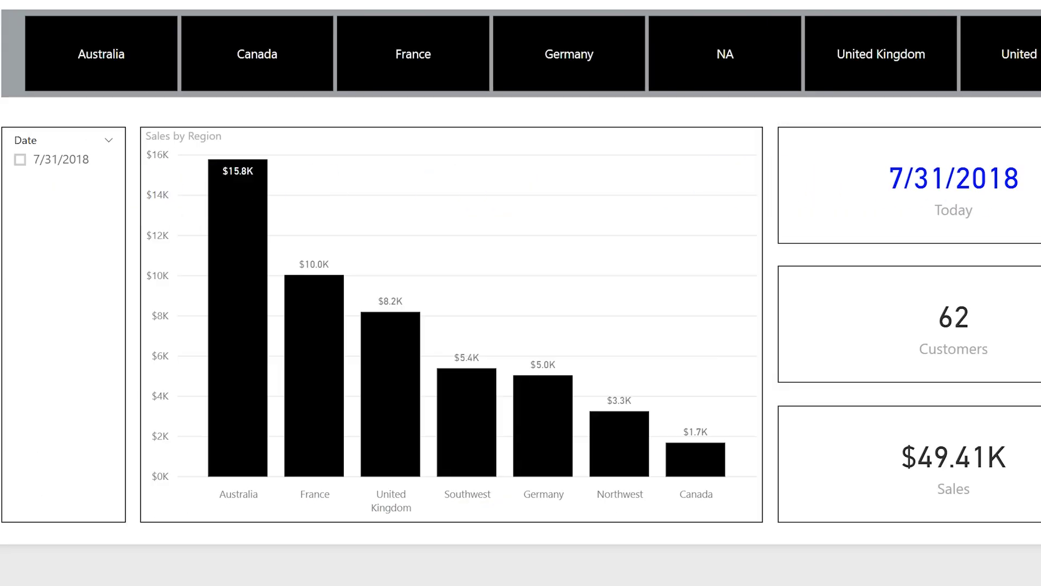
click(935, 205)
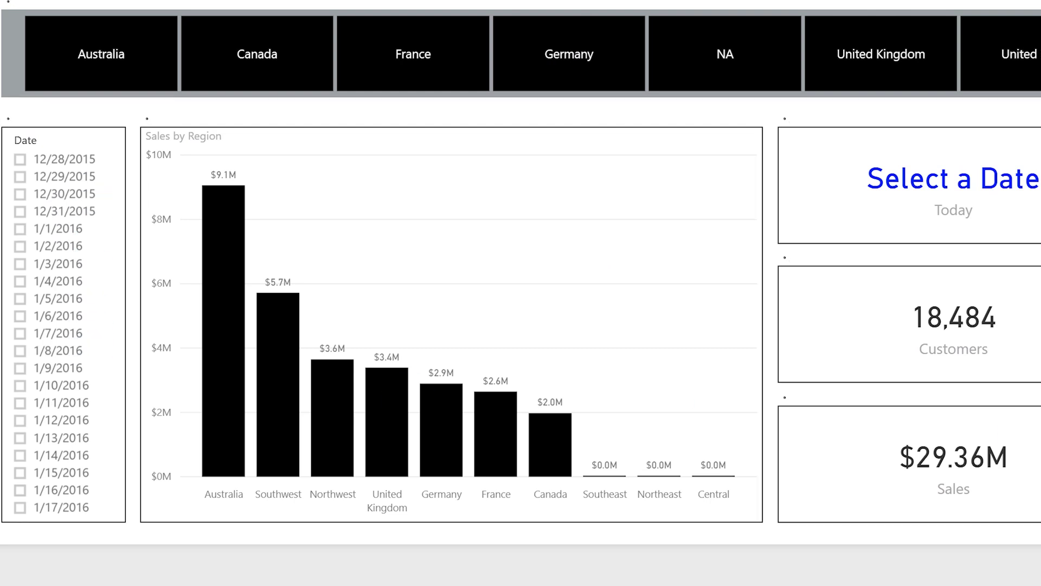
key(ctrl+z)
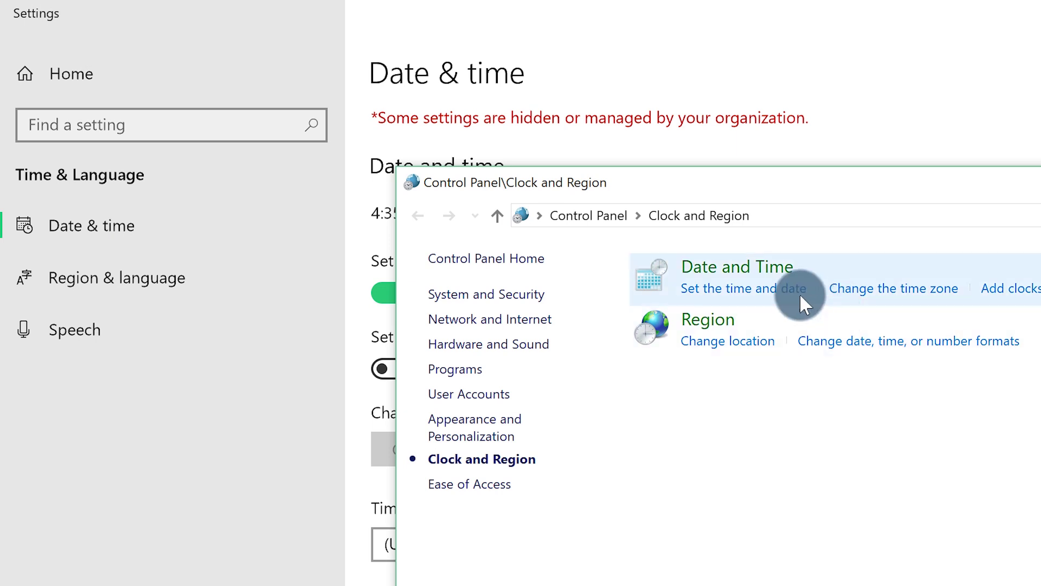
Change the system date to August 1, 2018 and confirm the date and time dialogs
click(764, 288)
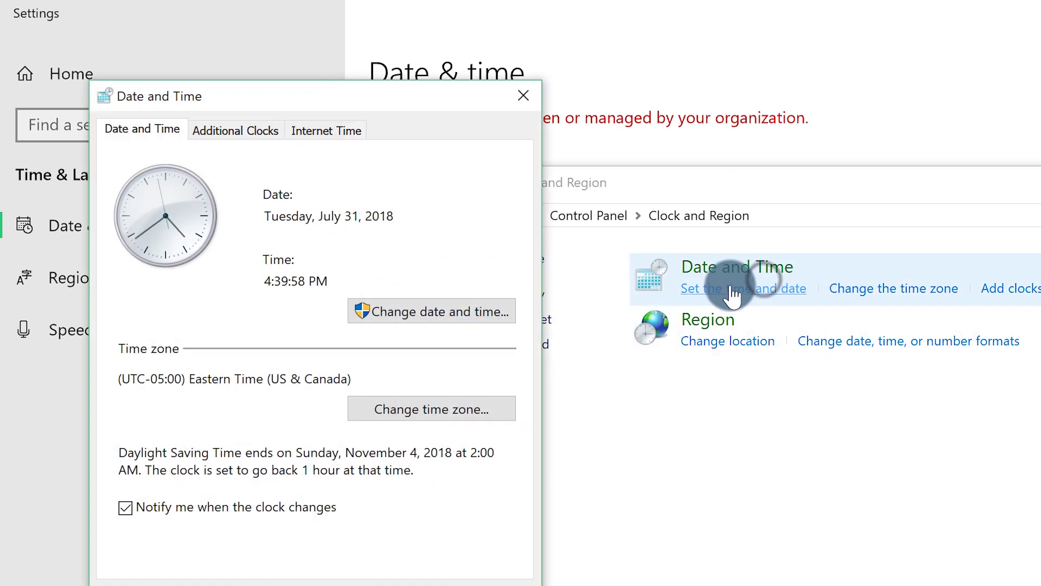
click(441, 307)
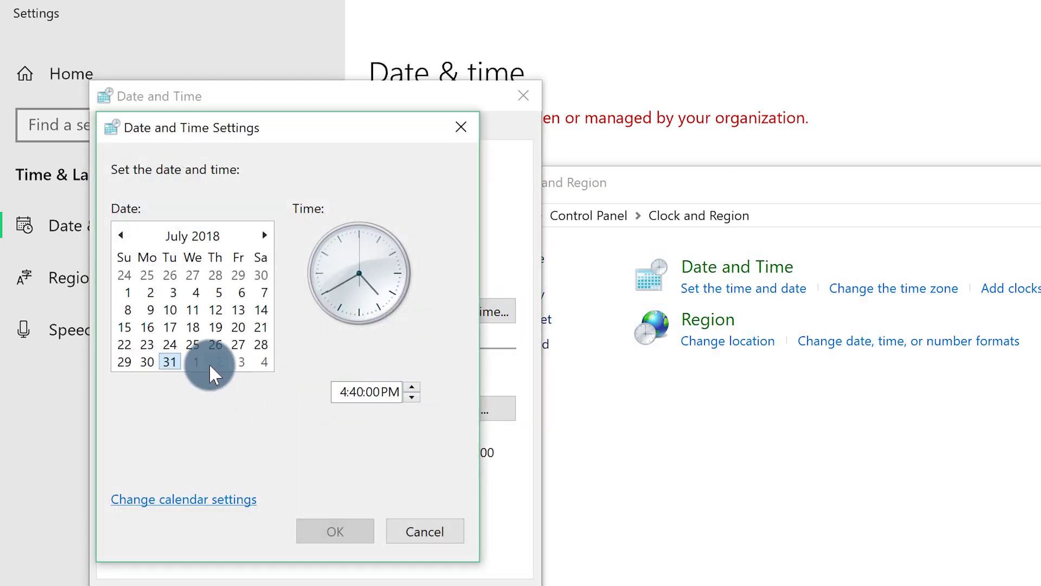
click(201, 357)
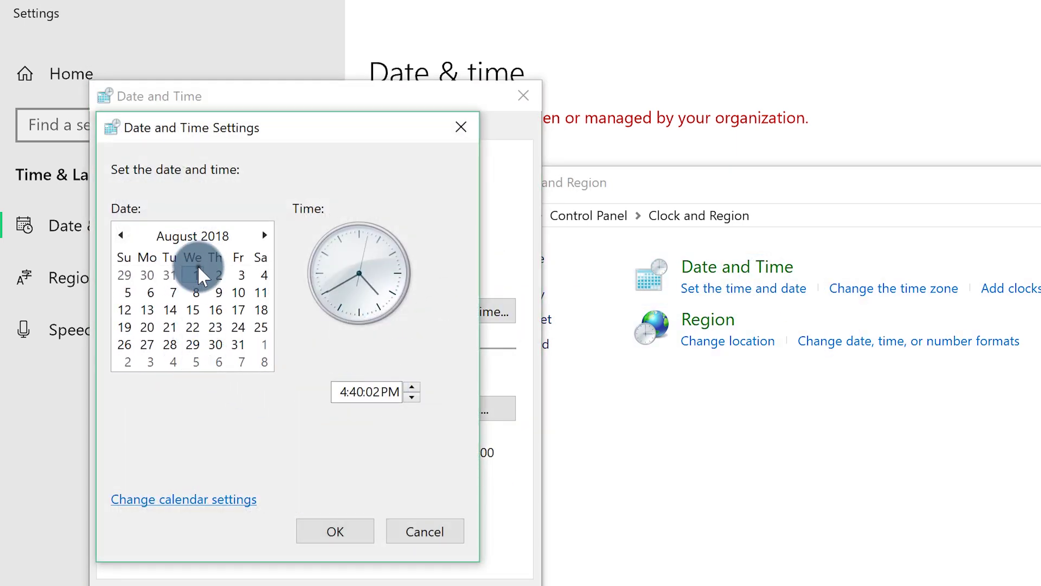
click(347, 526)
click(330, 584)
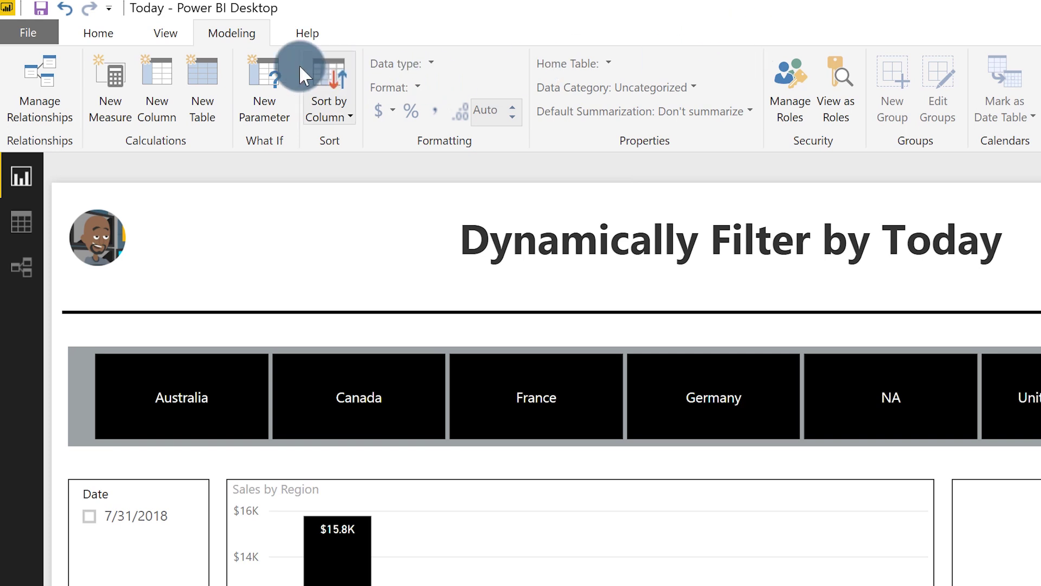
Refresh the report data from the Home tab
click(112, 39)
click(398, 73)
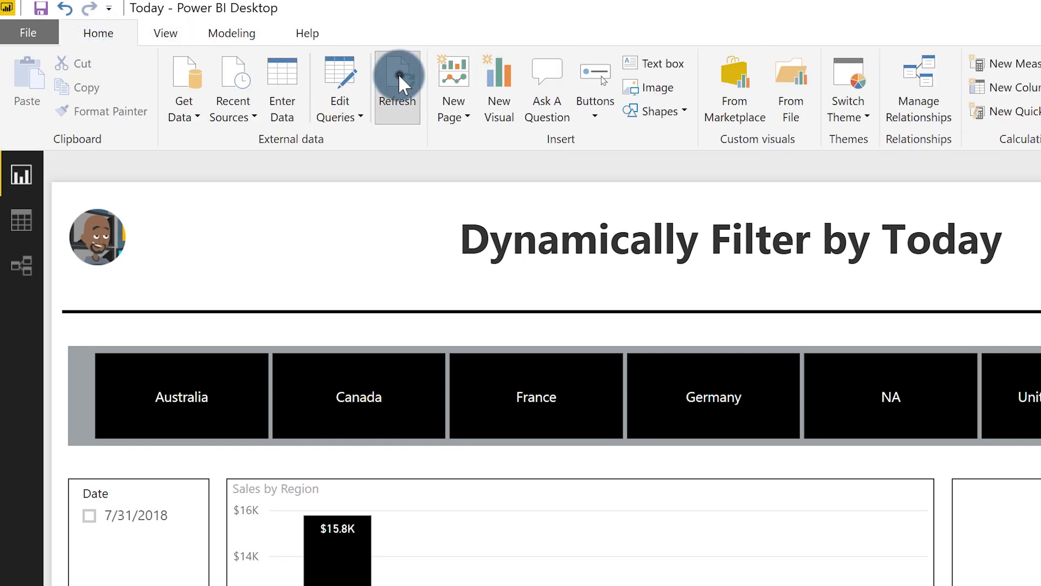